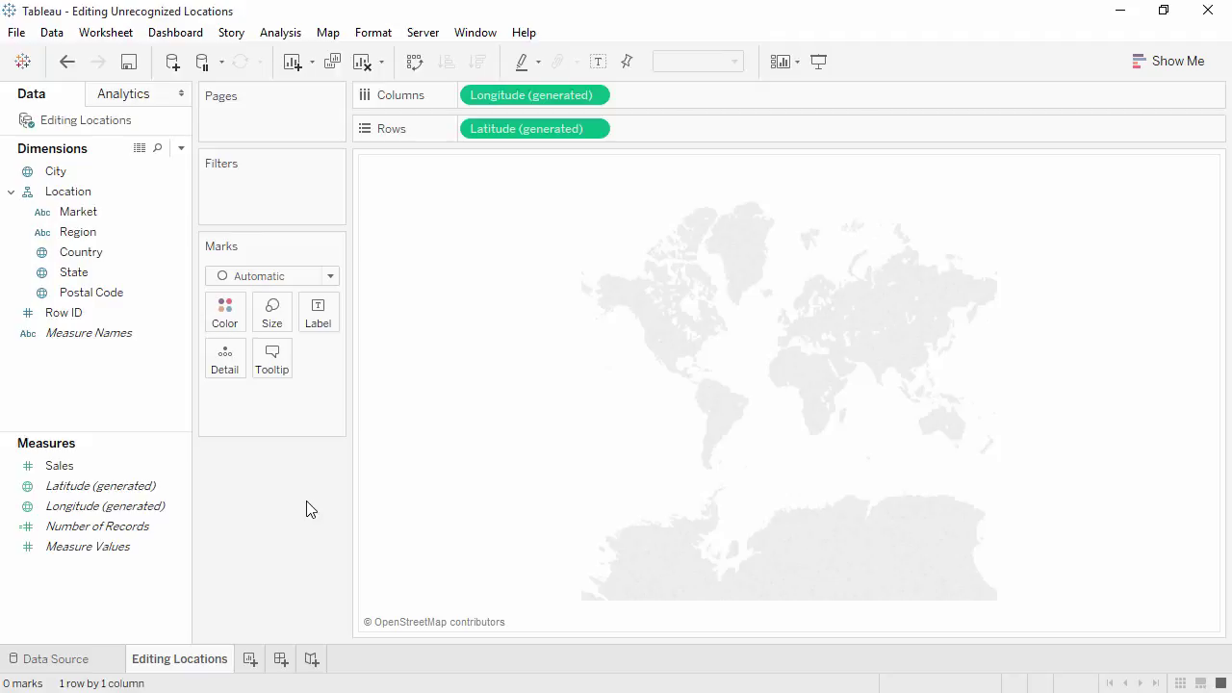
# Step: Add City to Detail to map 437 city marks, then view and close the unknown-locations editor
pyautogui.doubleClick(131, 176)
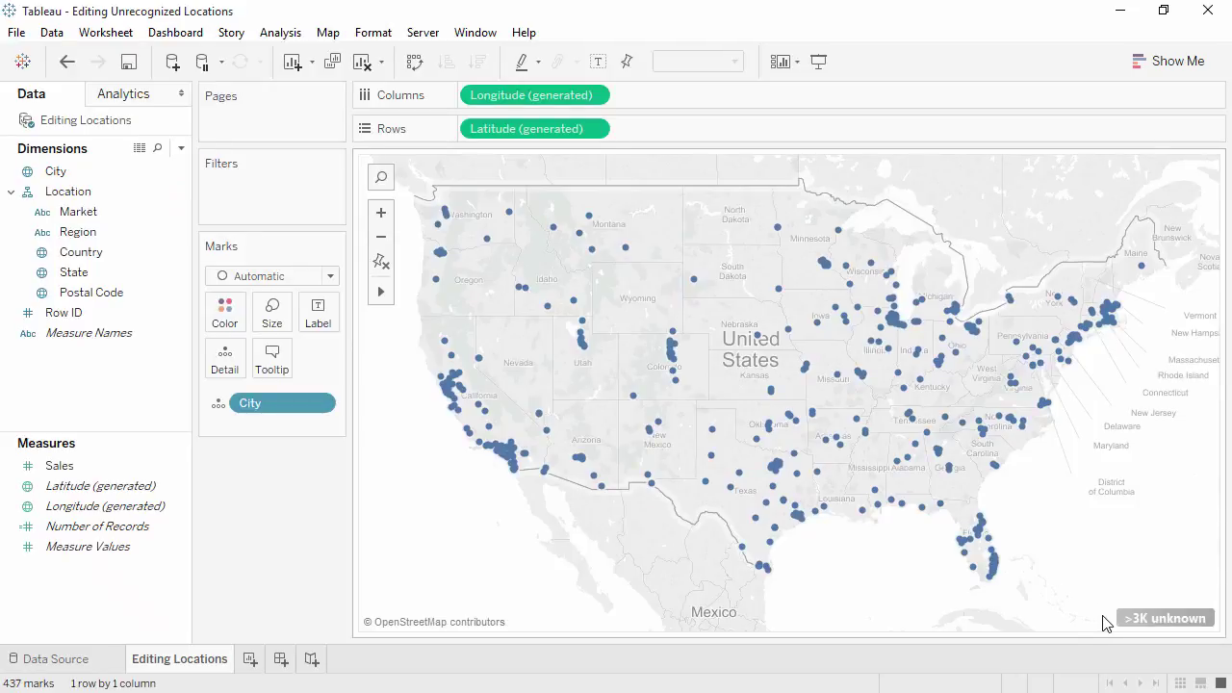
pyautogui.click(1132, 616)
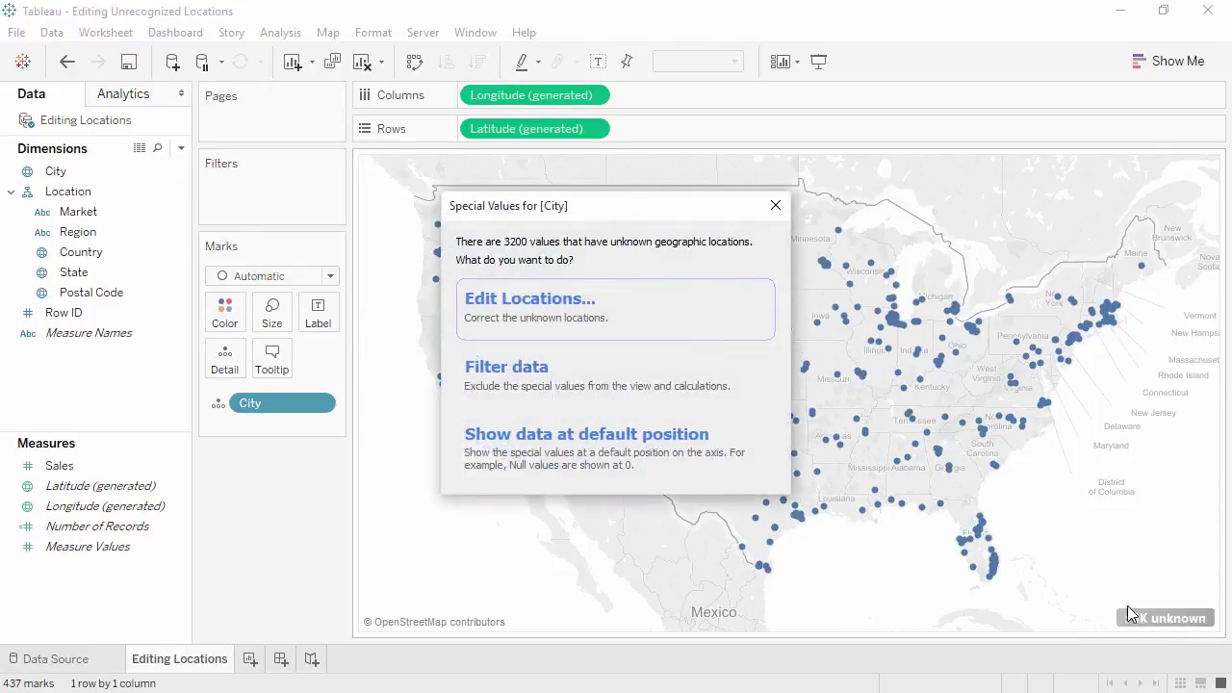
pyautogui.click(644, 320)
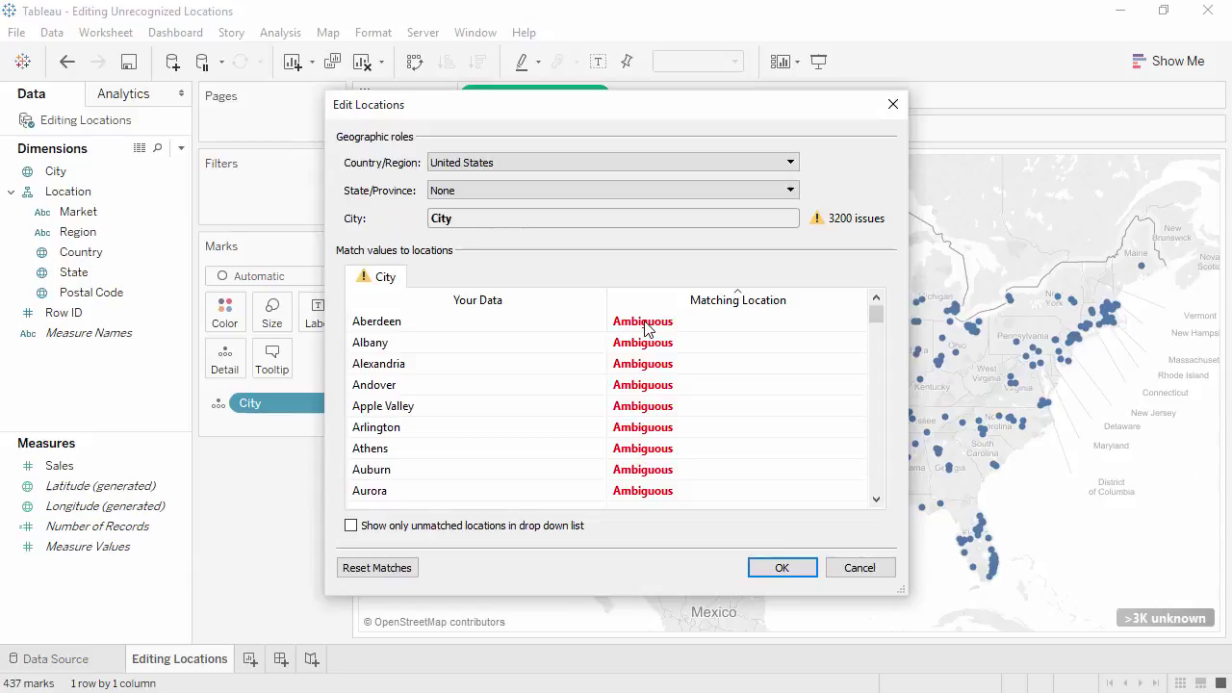
pyautogui.click(893, 106)
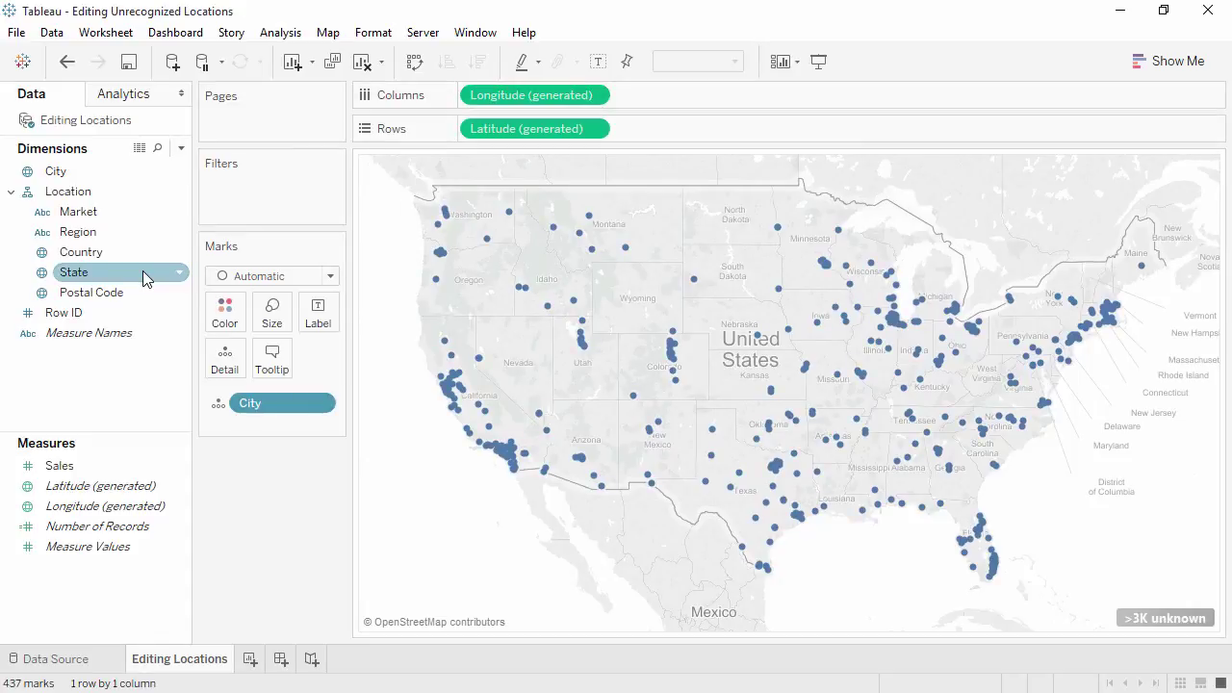
# Step: Drag State onto Detail so Country and State join City, leaving 8 unknown locations
pyautogui.moveTo(145, 278); pyautogui.dragTo(231, 362)
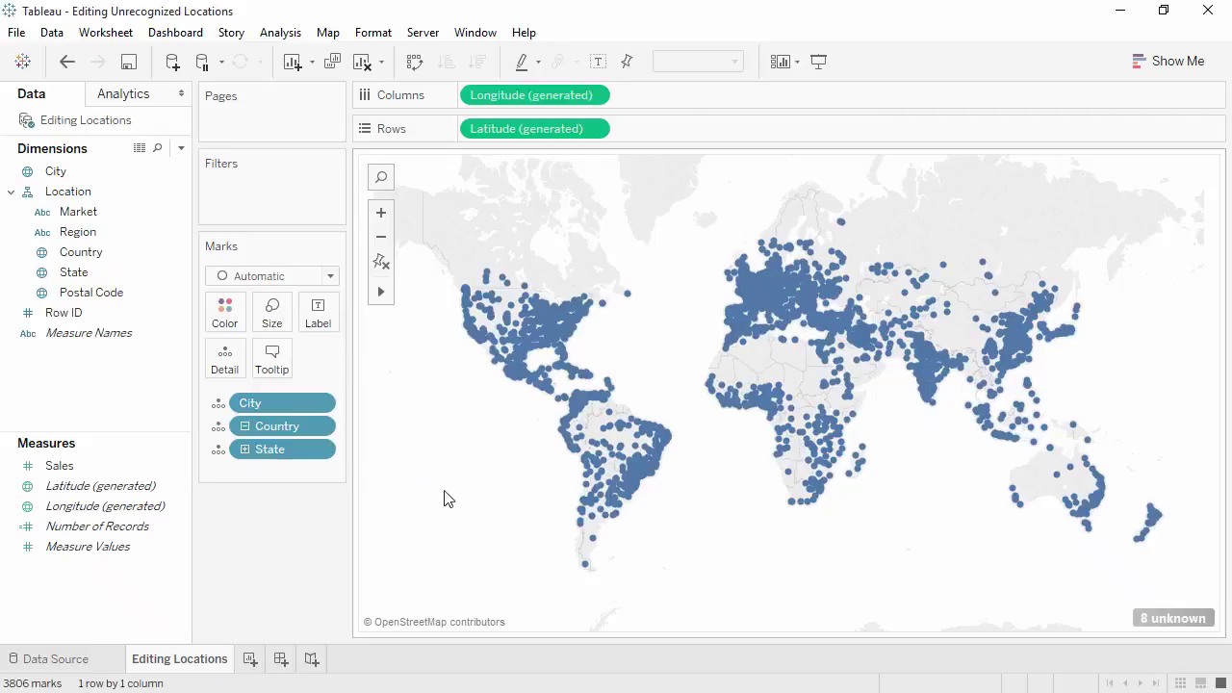
# Step: Open Edit Locations from the 8 unknown indicator, showing Auvergne unrecognized under State/Province
pyautogui.rightClick(1149, 621)
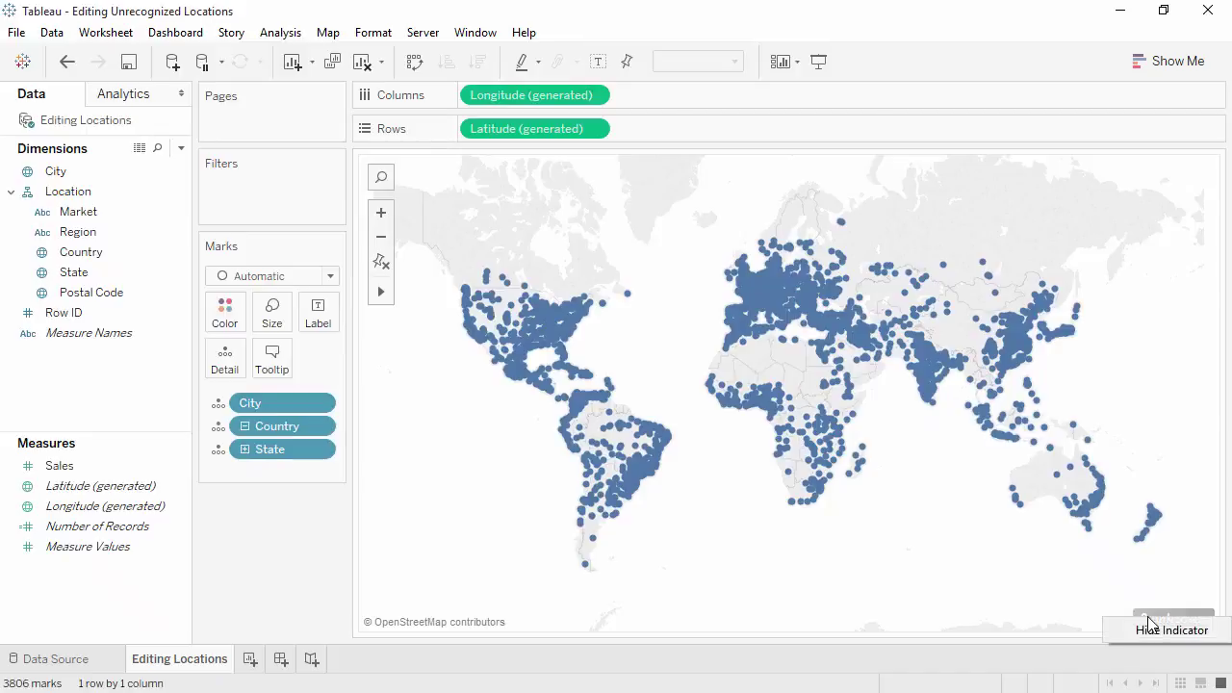
pyautogui.click(1152, 599)
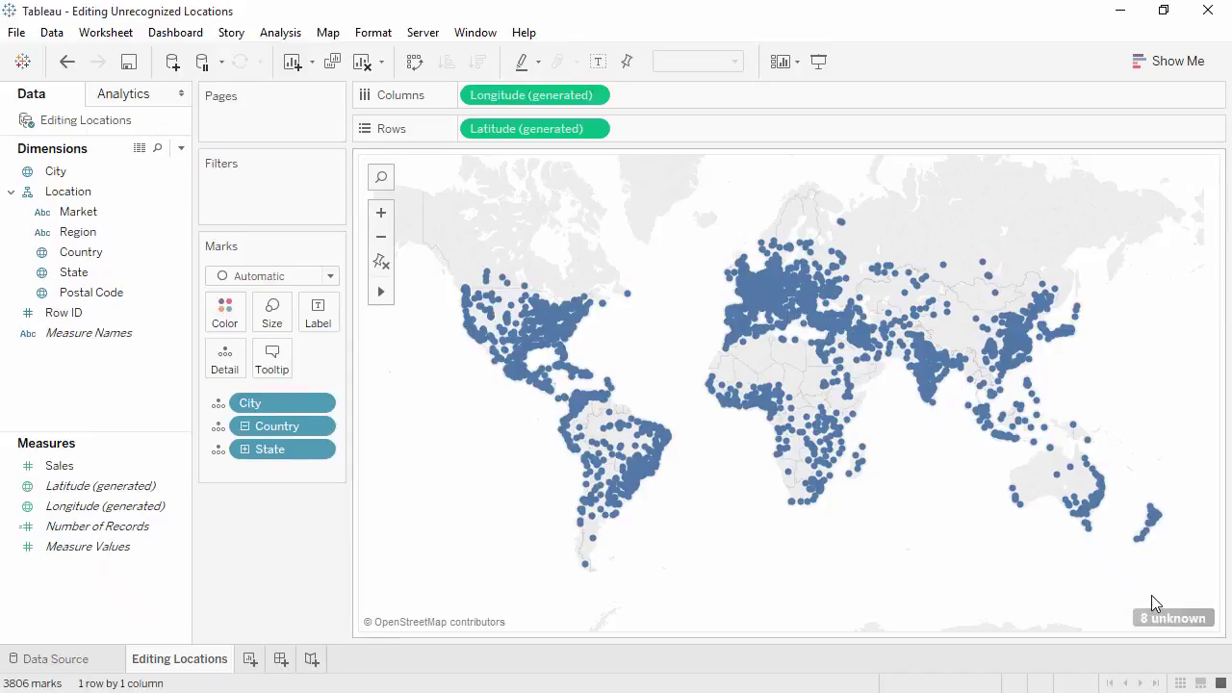
pyautogui.click(1156, 616)
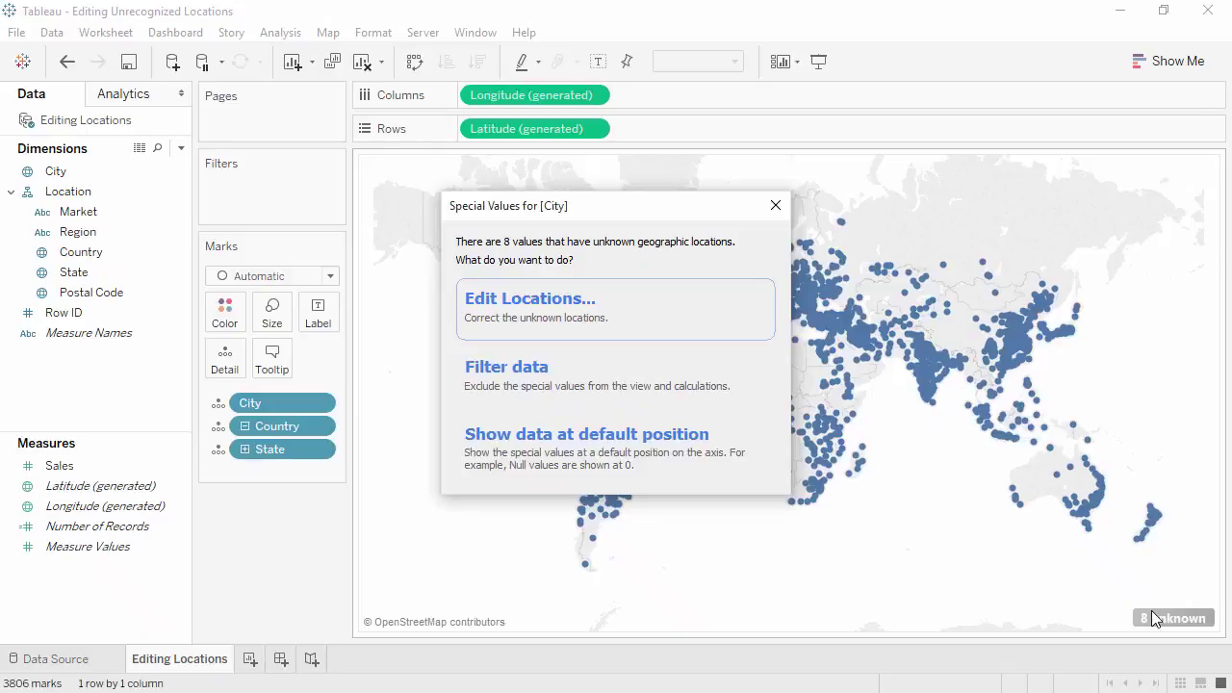
pyautogui.click(649, 311)
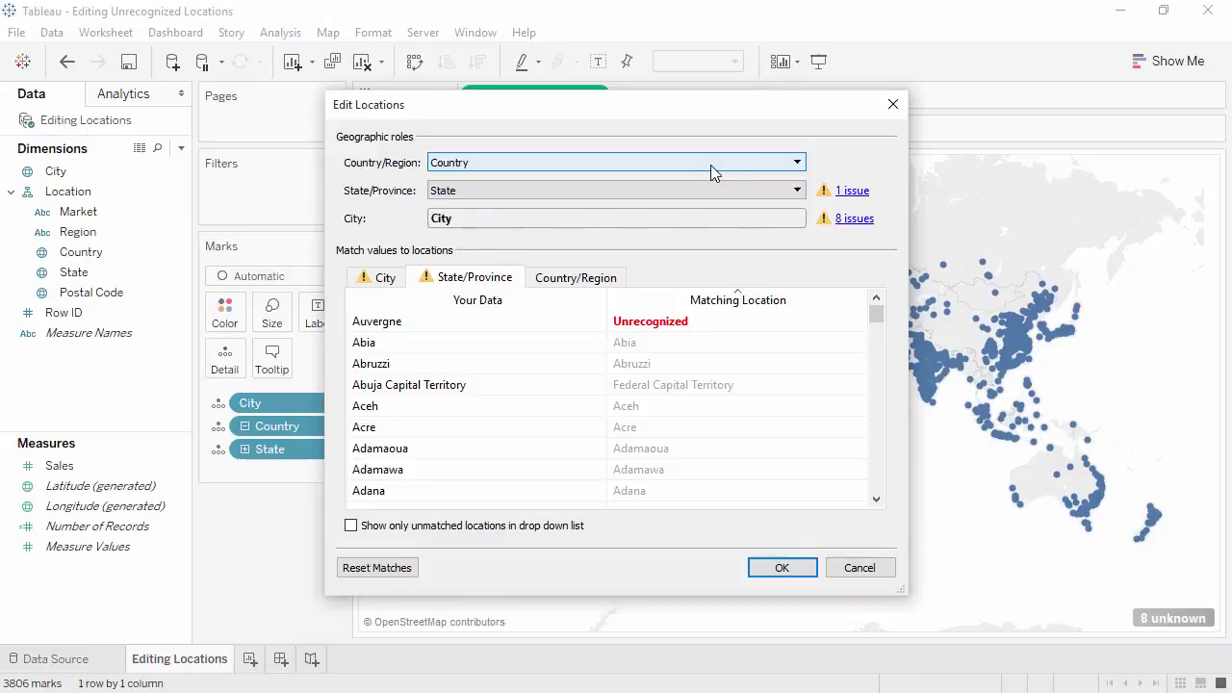
pyautogui.click(797, 164)
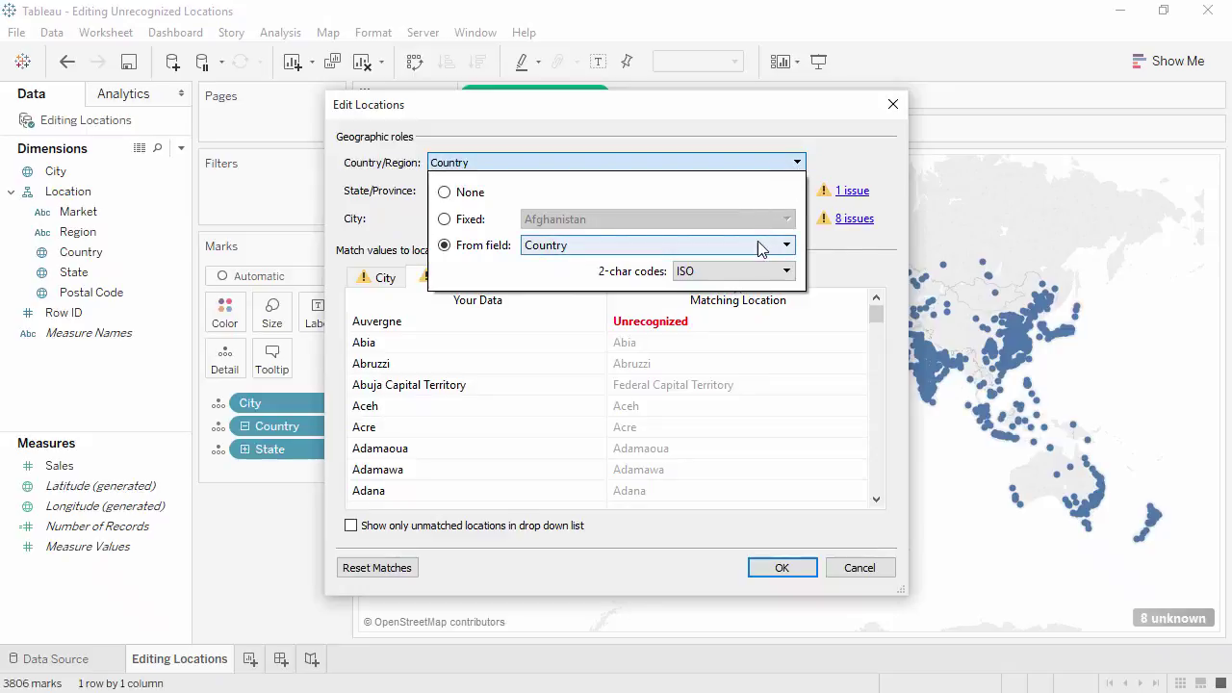
pyautogui.click(822, 183)
pyautogui.click(798, 191)
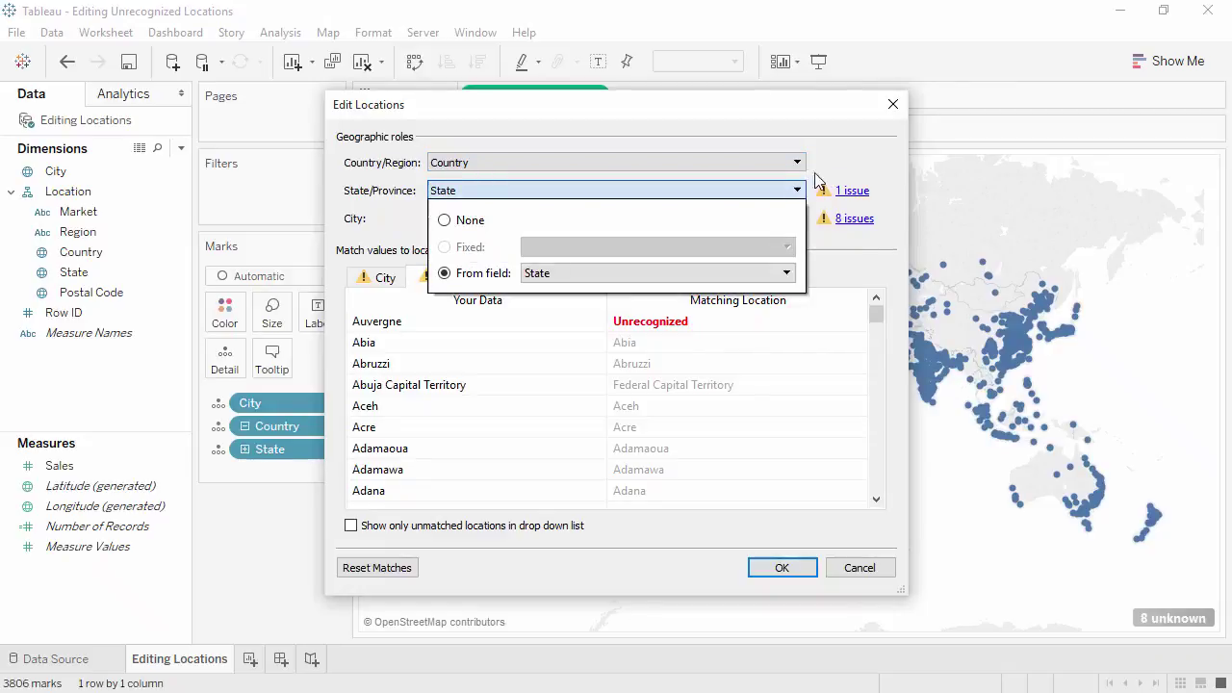
pyautogui.click(830, 169)
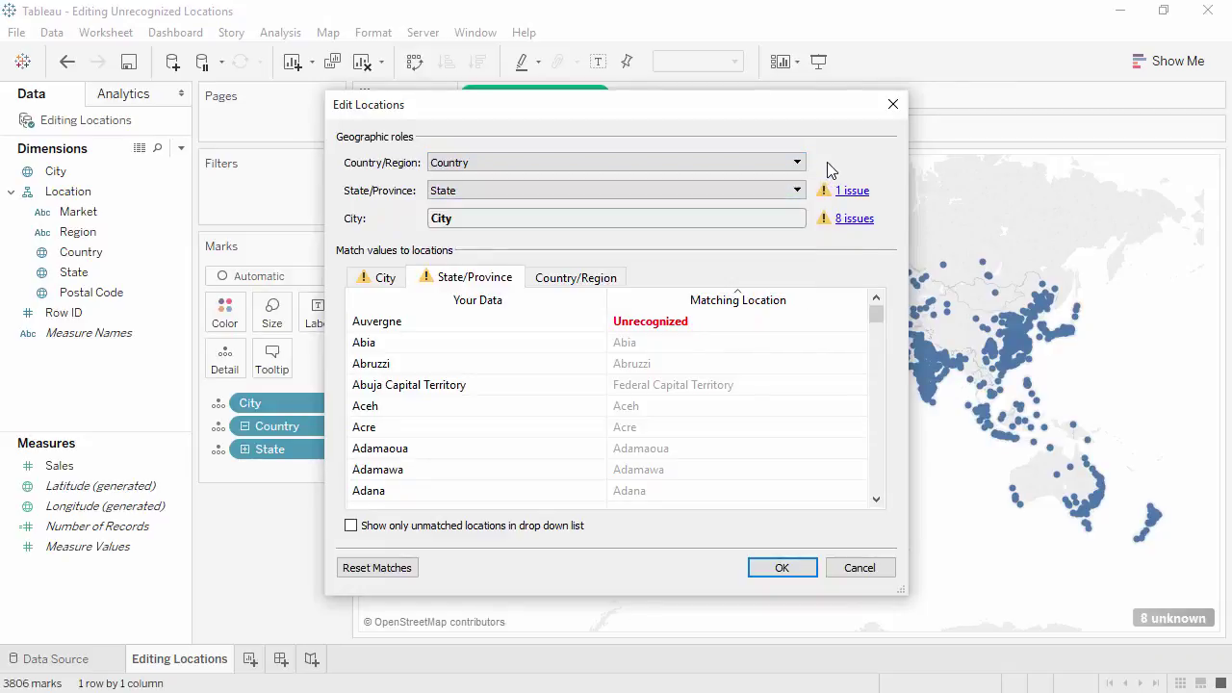
# Step: Match Auvergne to Auvergne-Rhône-Alpes by searching 'auv', then view the remaining city issues
pyautogui.click(742, 321)
pyautogui.click(740, 321)
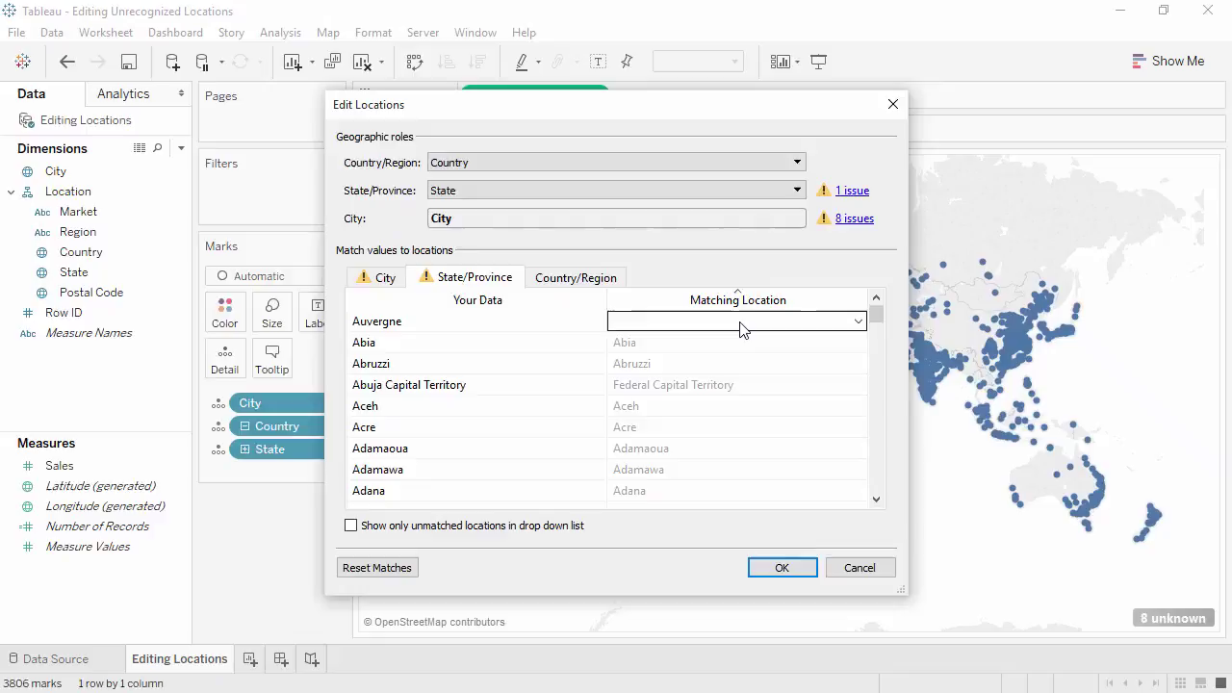
pyautogui.write('auv')
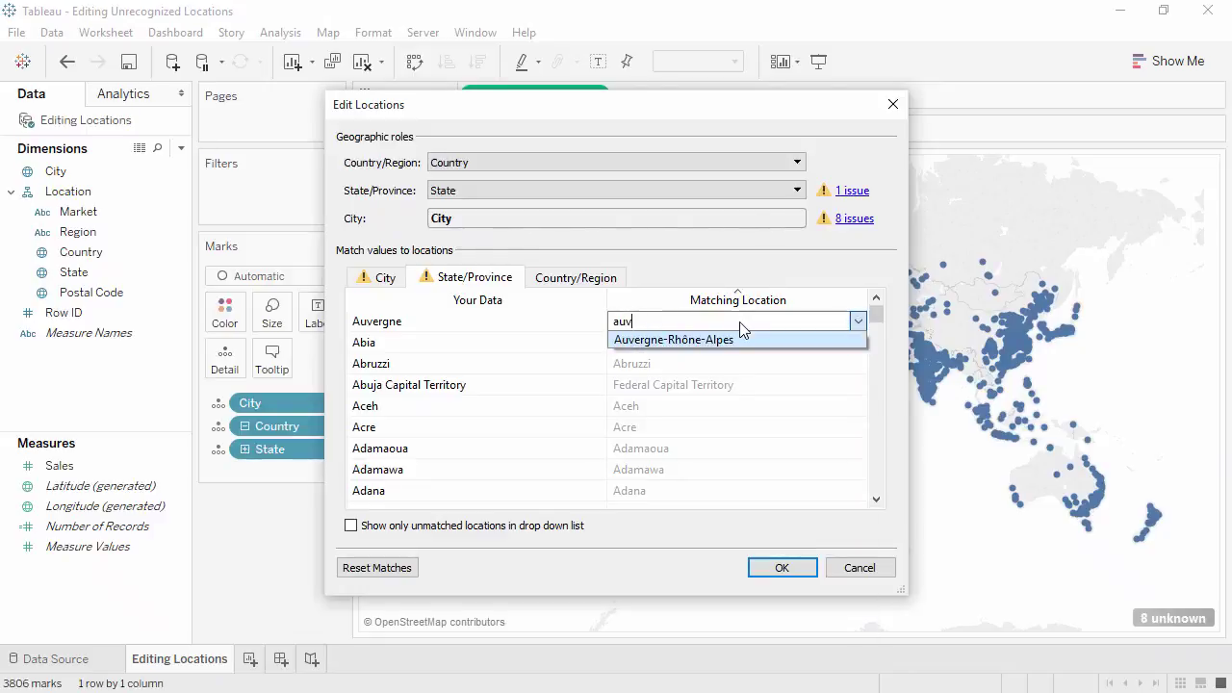
pyautogui.click(740, 340)
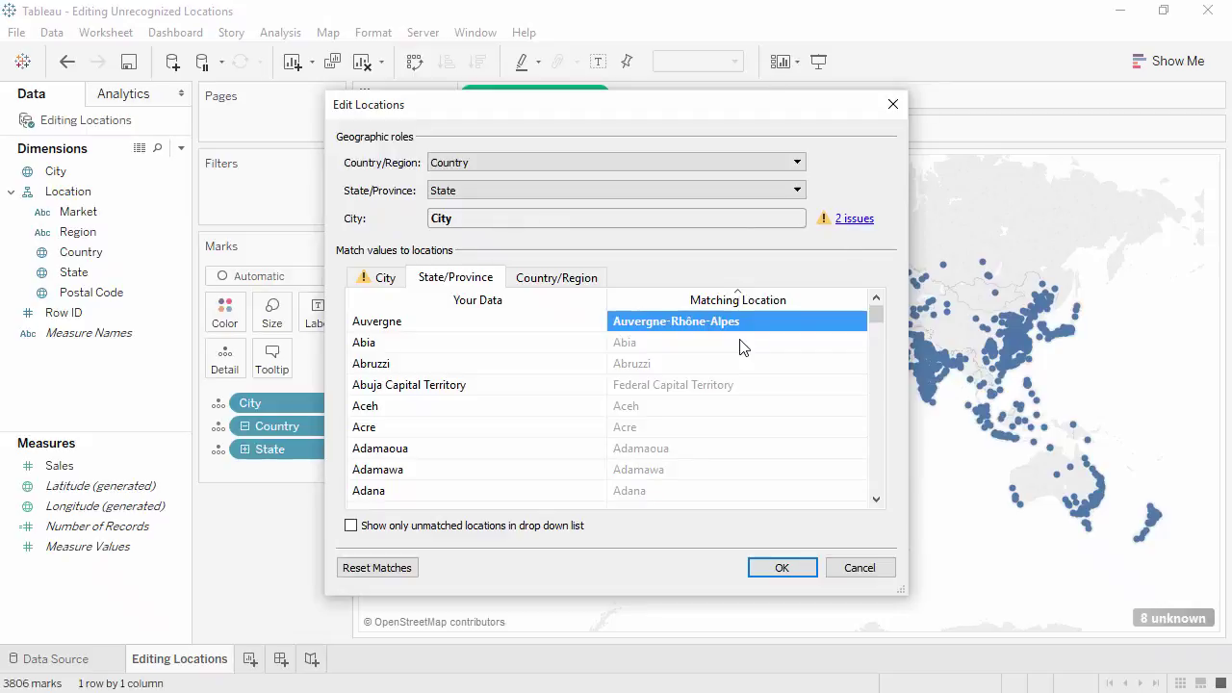
pyautogui.click(388, 279)
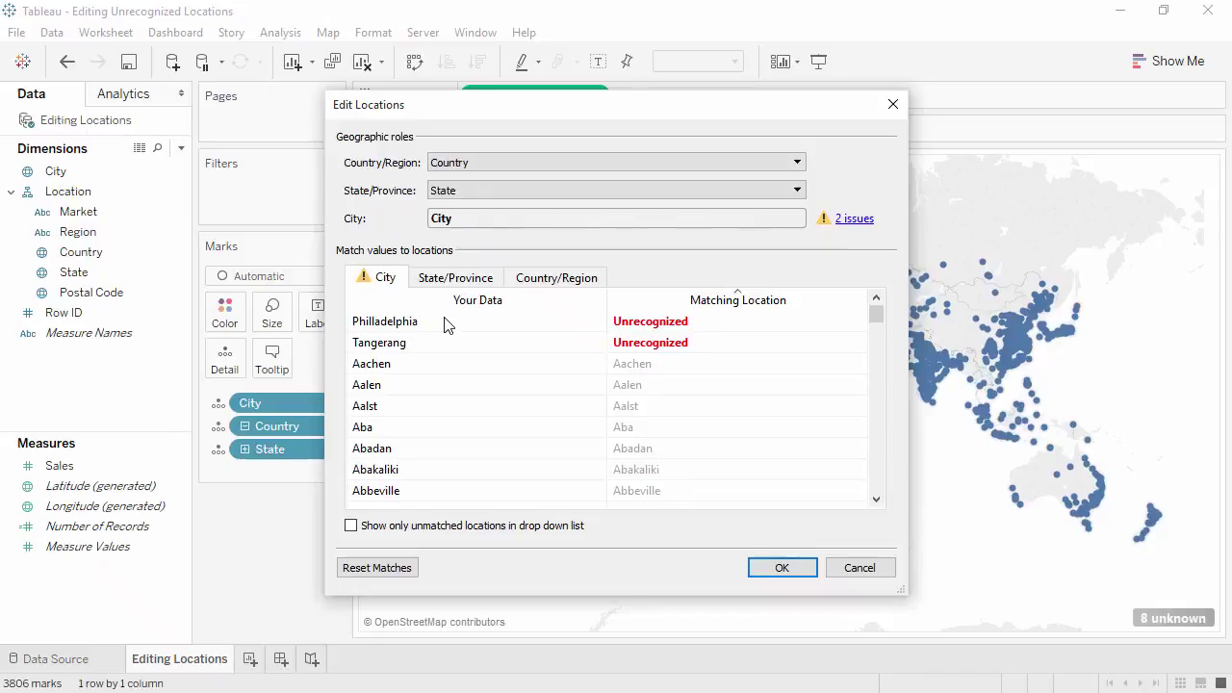
# Step: Search 'phil' and match the misspelled Philladelphia to Philadelphia
pyautogui.click(695, 327)
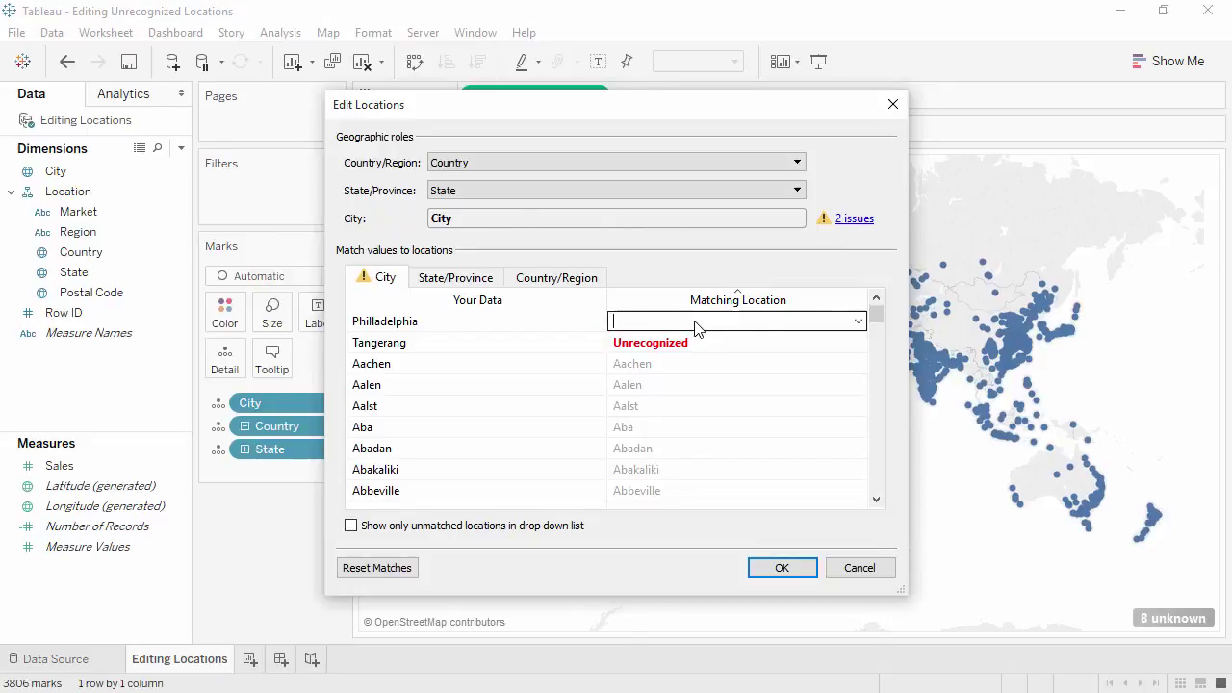
pyautogui.write('phil')
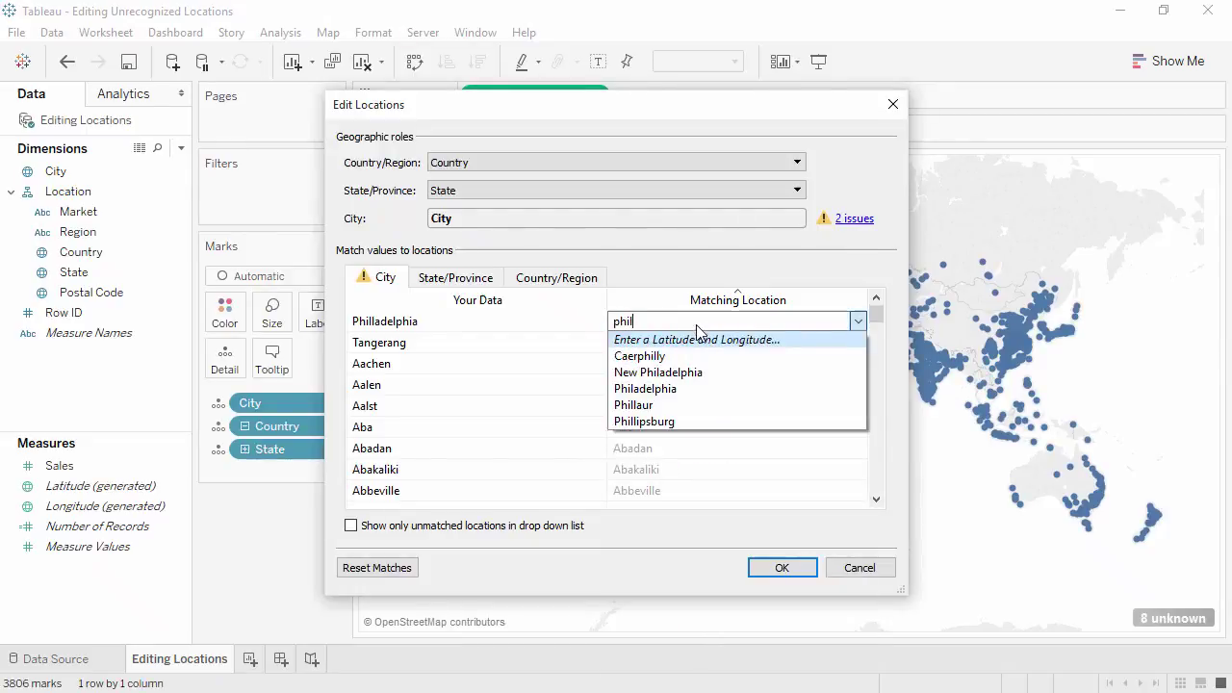
pyautogui.click(696, 389)
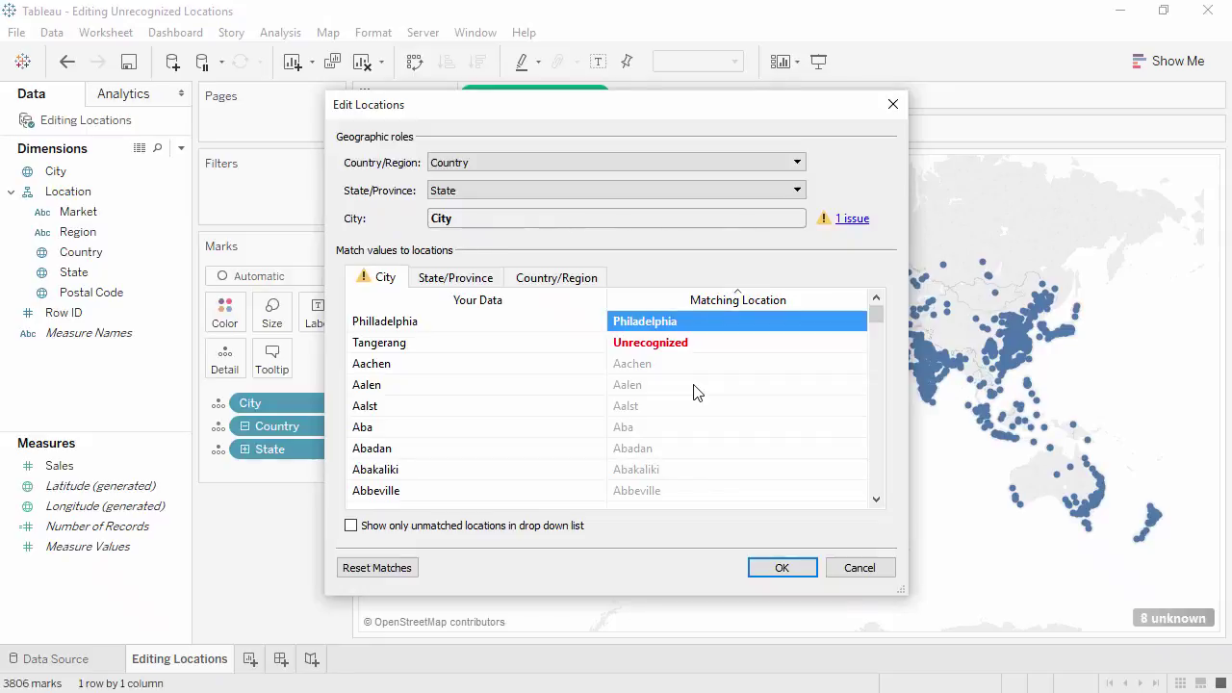
# Step: Give Tangerang latitude -6.176687 and longitude 106.650034, then apply all location fixes
pyautogui.click(830, 344)
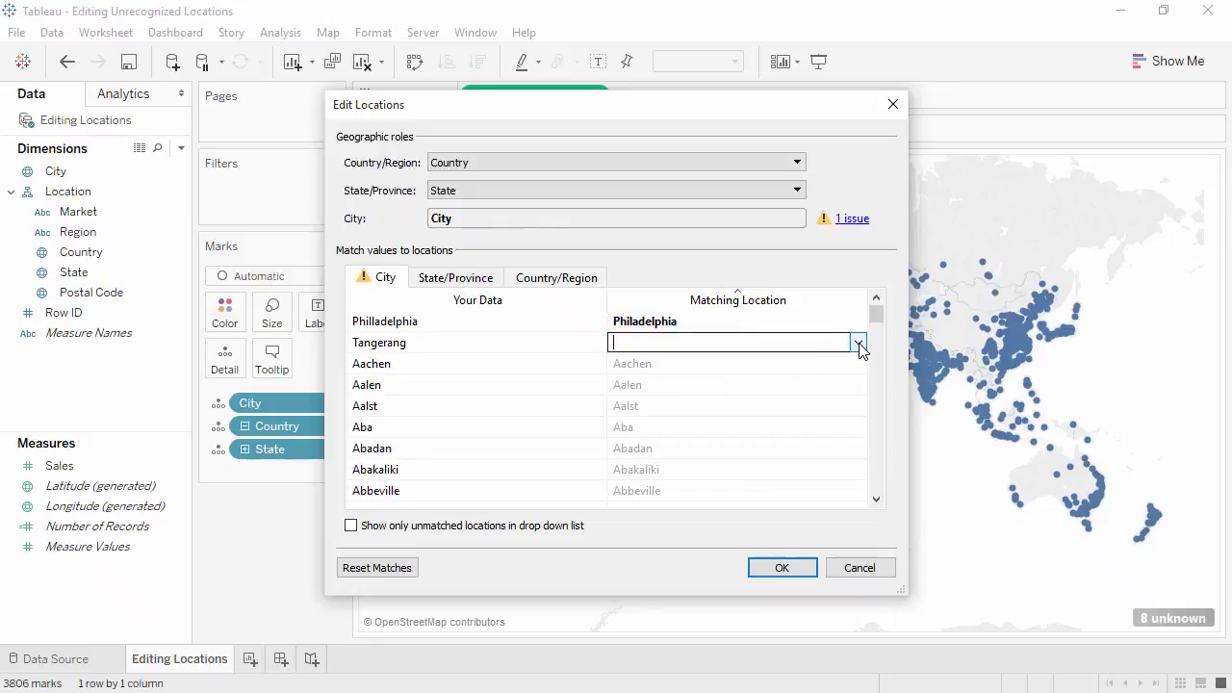
pyautogui.click(858, 344)
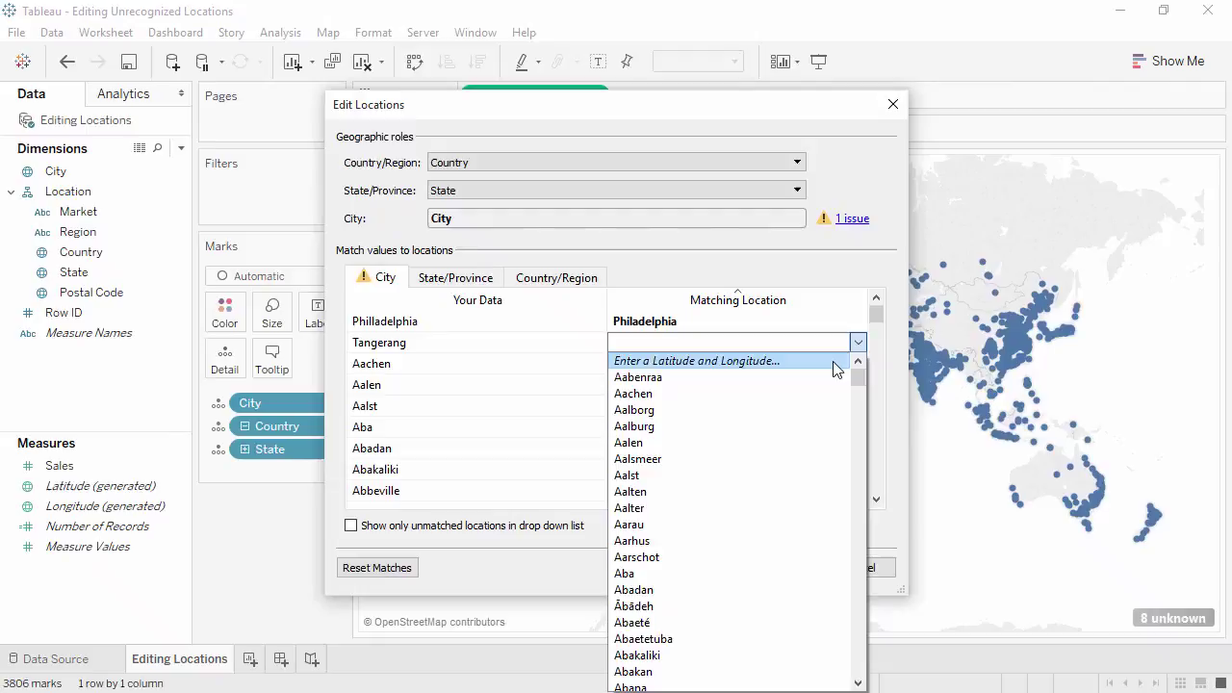
pyautogui.click(834, 363)
pyautogui.write('-6.176687')
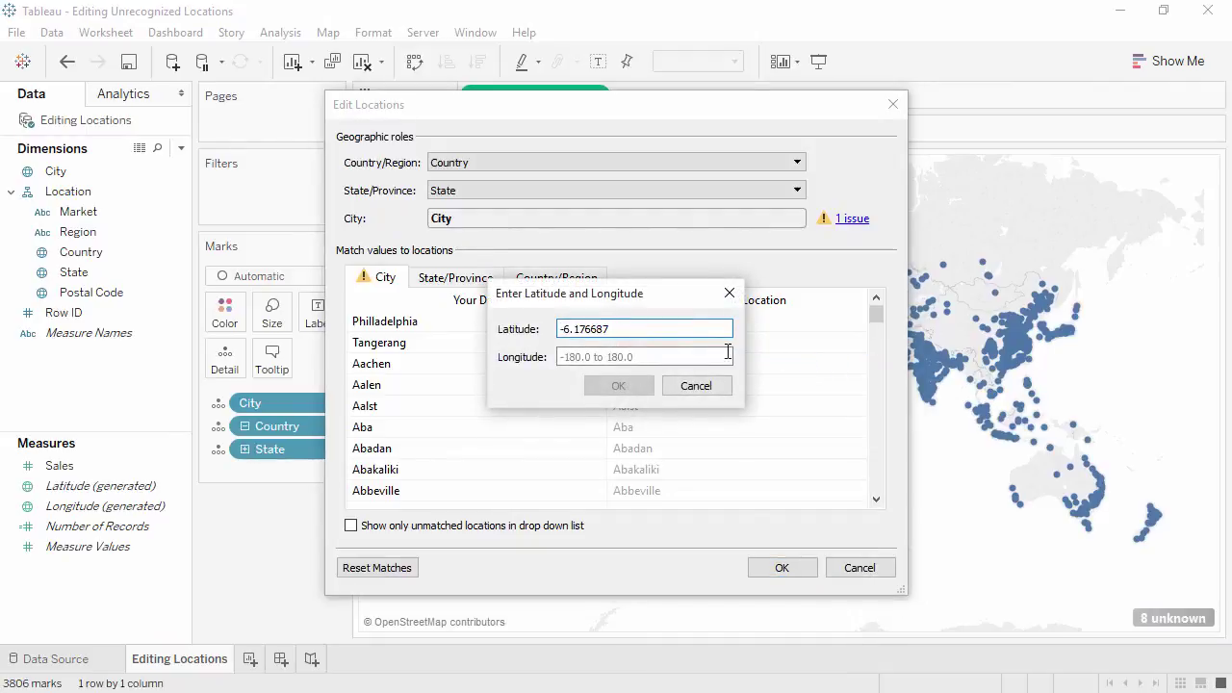
pyautogui.click(716, 356)
pyautogui.write('106.650034')
pyautogui.click(619, 386)
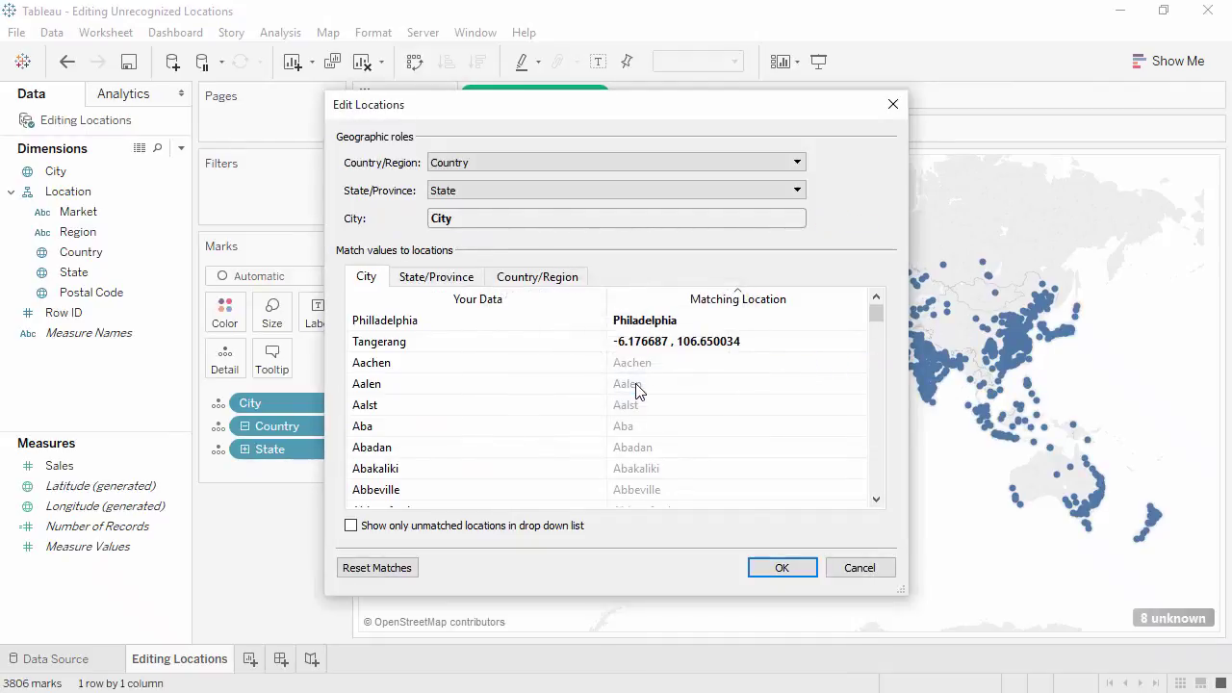
pyautogui.click(775, 568)
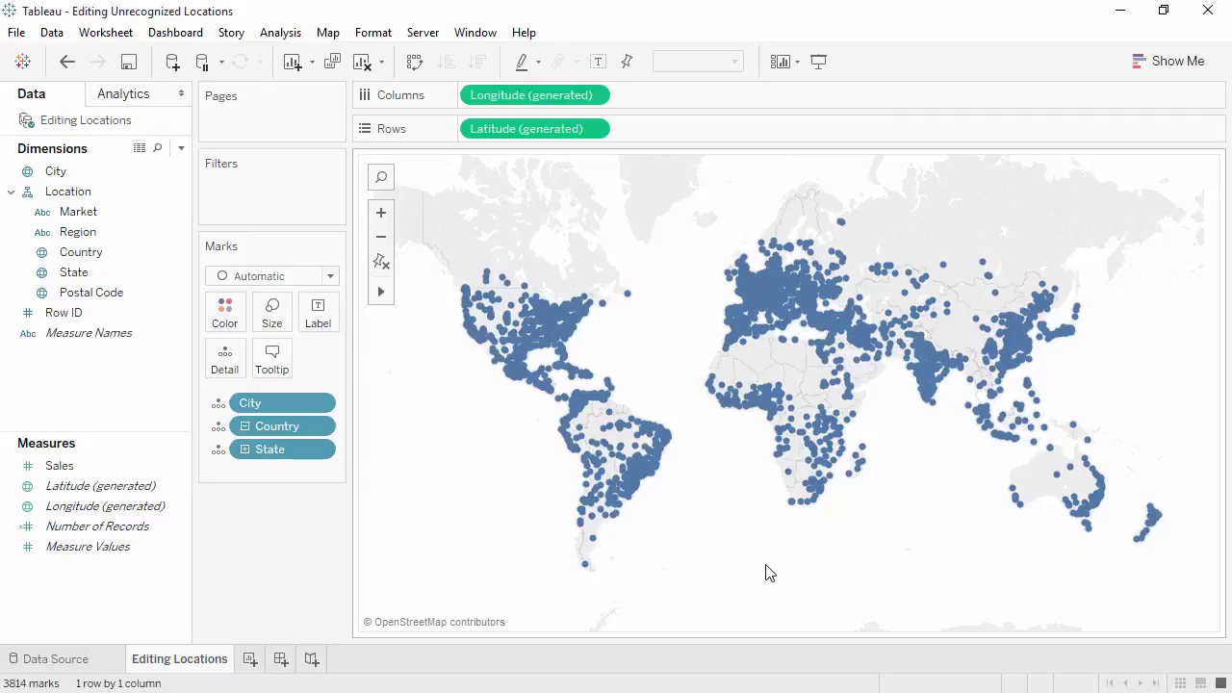
pyautogui.click(328, 35)
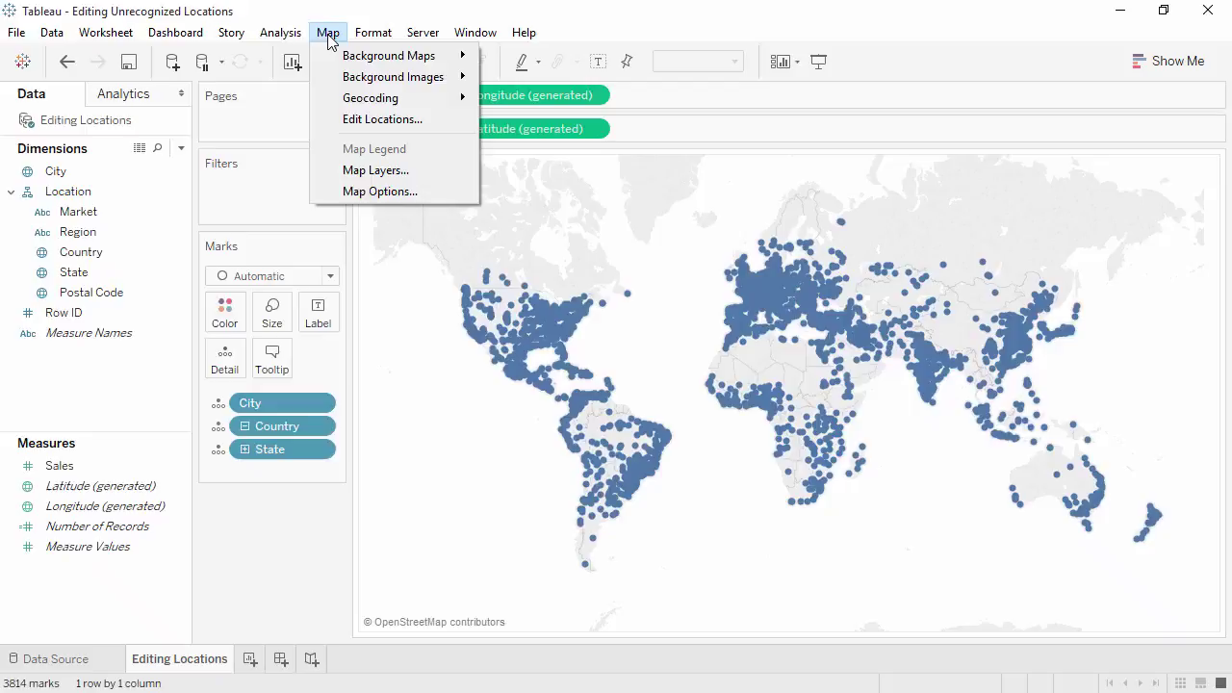
pyautogui.click(344, 119)
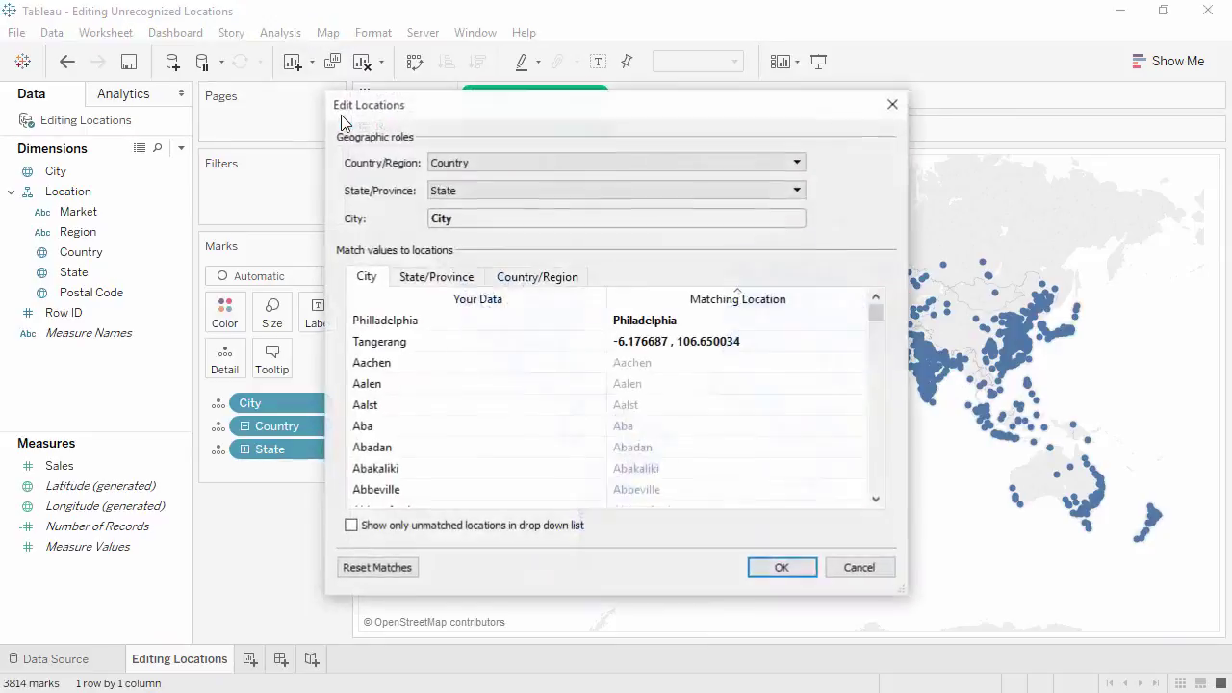
pyautogui.click(891, 106)
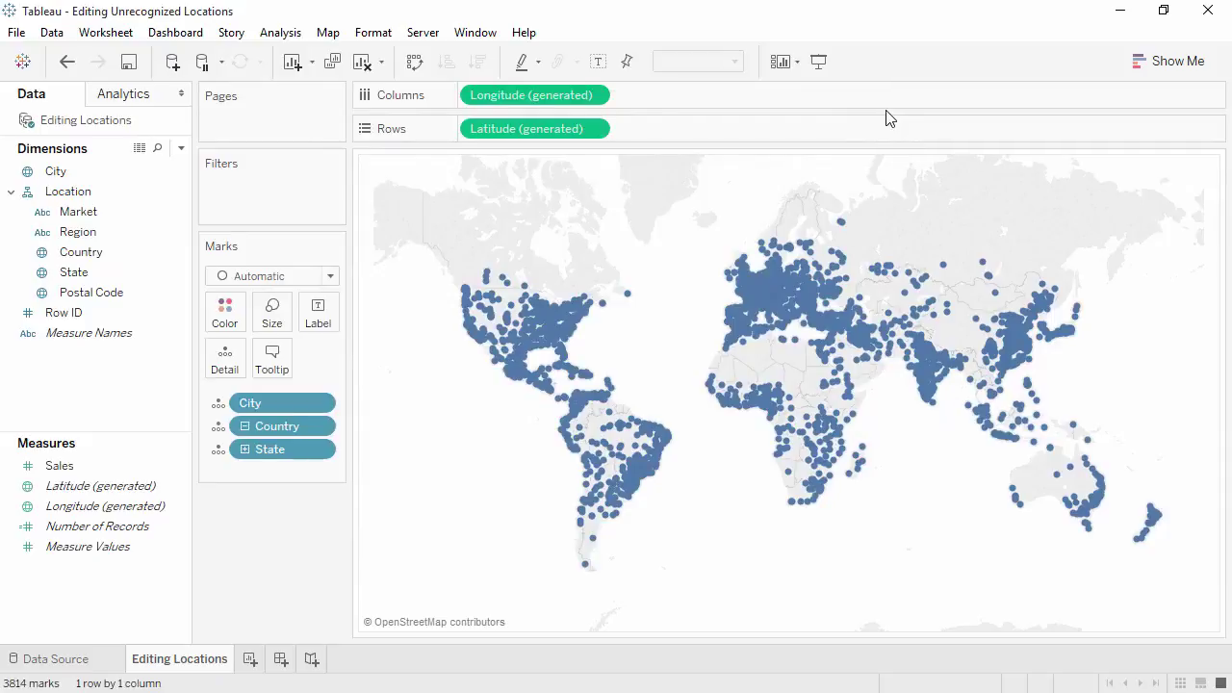